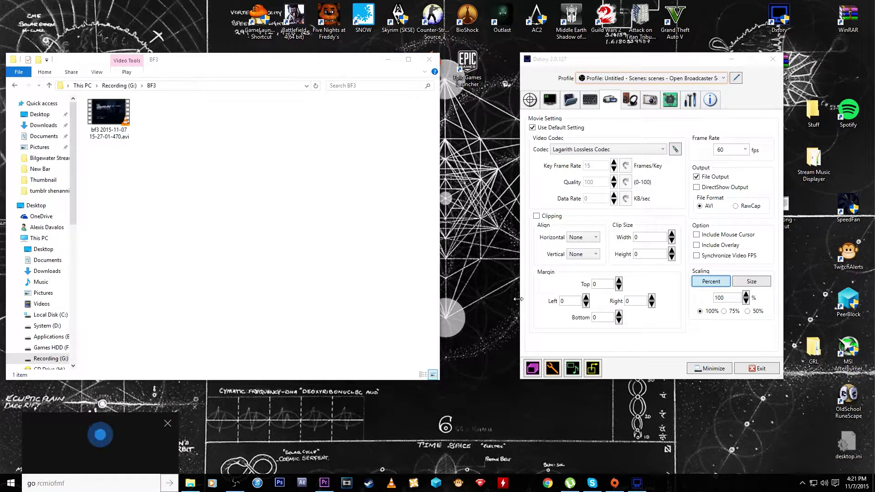
Close the search popup, switch to Premiere Pro, and move its window clear of the Dxtory settings.
left_click(167, 425)
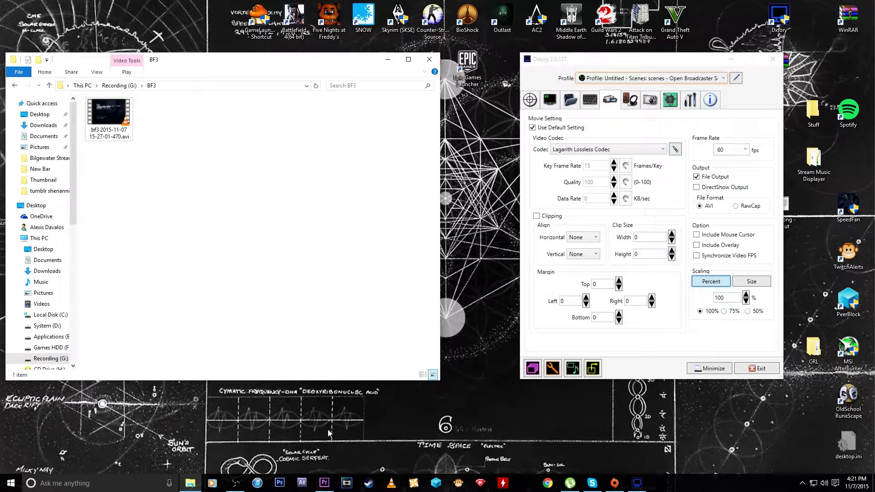
left_click(324, 484)
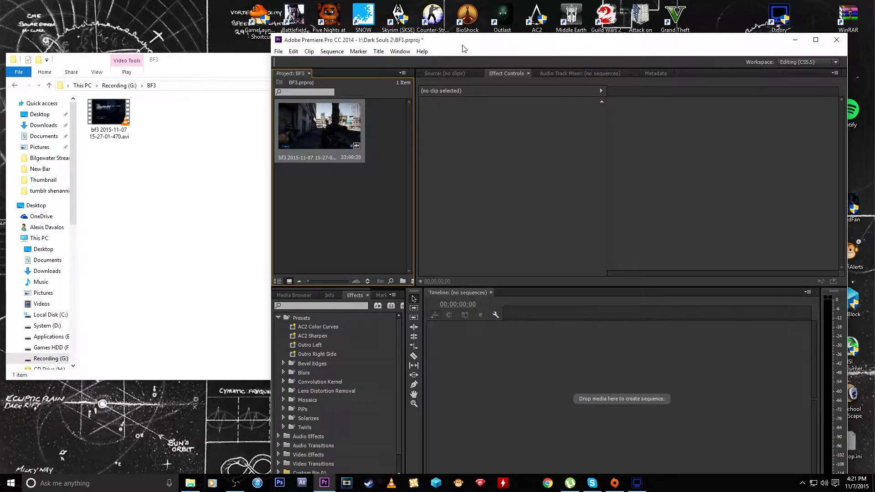
left_click_drag(463, 44, 265, 172)
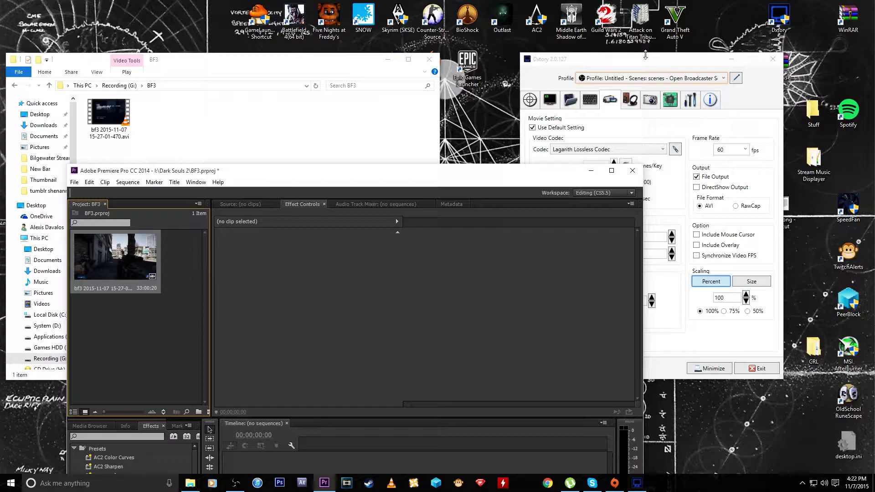
Switch to Dxtory and show its audio settings, repositioning the window beside the folder window.
left_click_drag(646, 59, 581, 50)
left_click(569, 91)
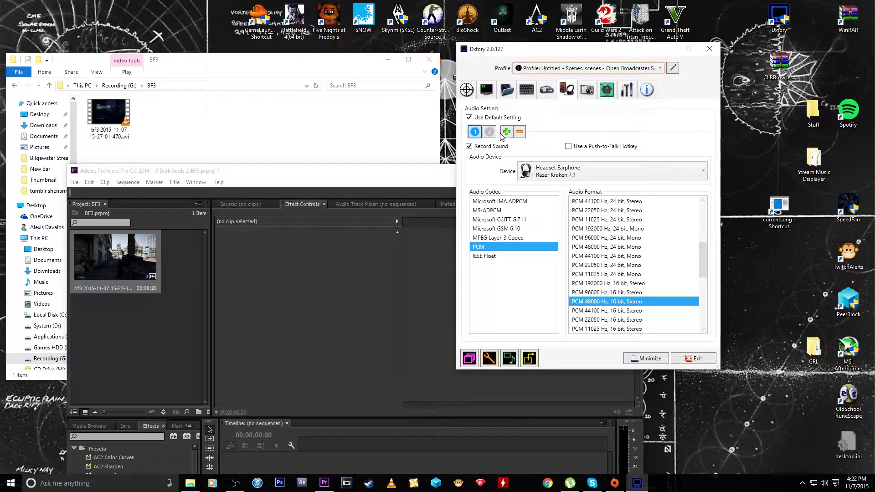
left_click_drag(538, 51, 586, 61)
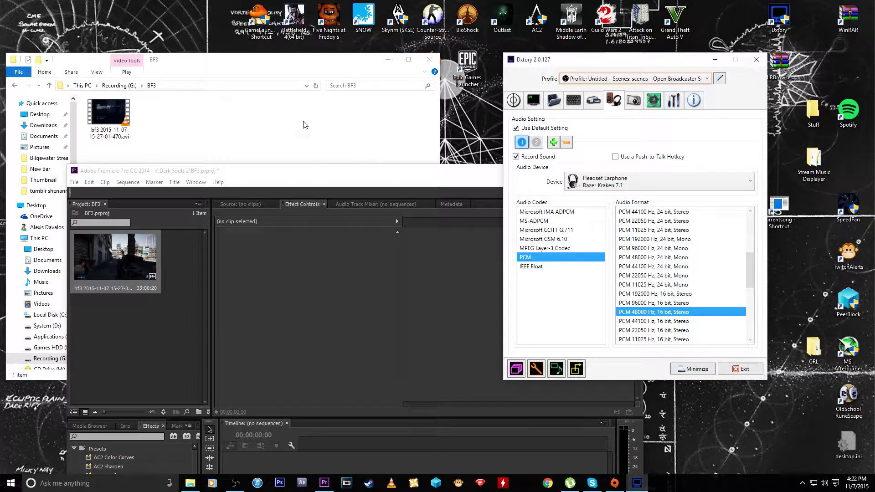
Minimize Premiere Pro and examine the file properties of the AVI recording in the BF3 folder for audio track details.
left_click_drag(250, 180, 524, 155)
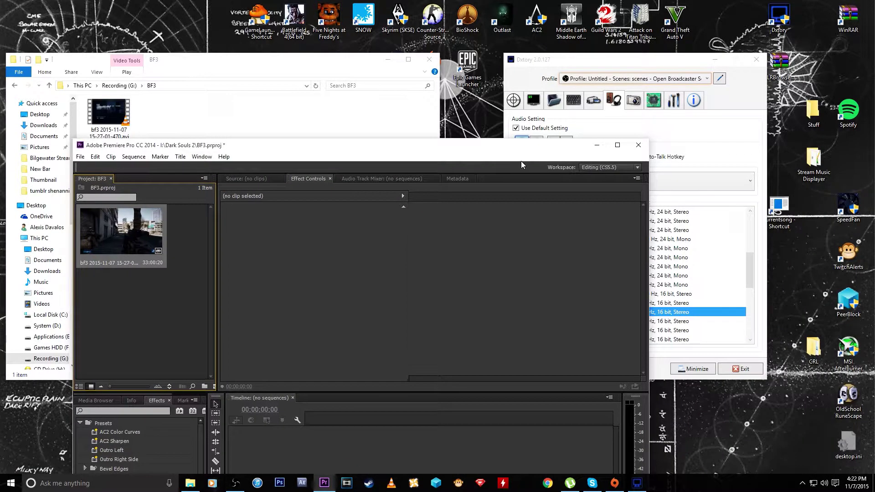
left_click(597, 146)
left_click(117, 131)
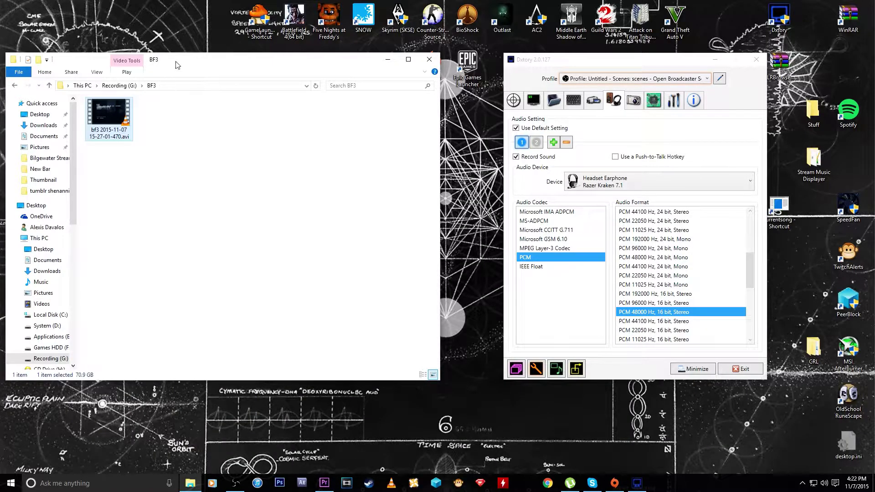
left_click_drag(191, 61, 244, 82)
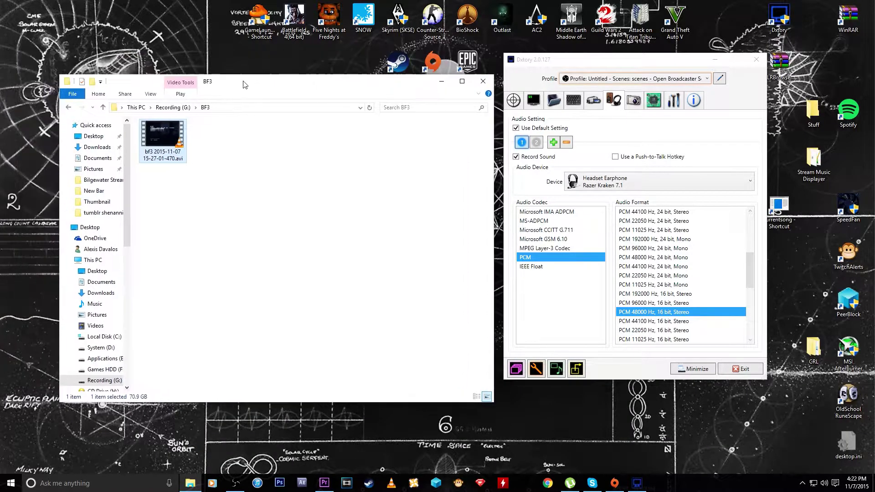
right_click(175, 153)
left_click(203, 380)
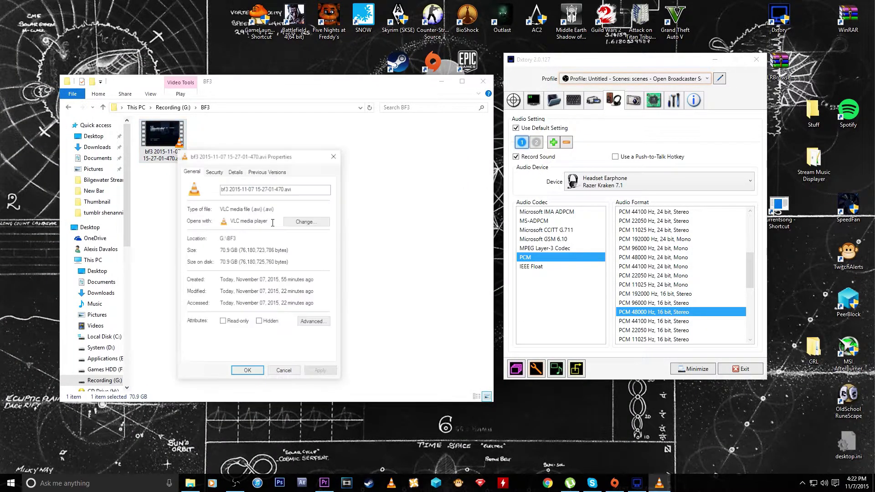
left_click(220, 174)
left_click(236, 171)
scroll(271, 278, "down", 2)
scroll(239, 264, "up", 2)
left_click(255, 173)
left_click(213, 171)
left_click(335, 156)
Switch to Premiere Pro and examine the imported bf3 clip's properties, highlighting its audio track information.
left_click(325, 483)
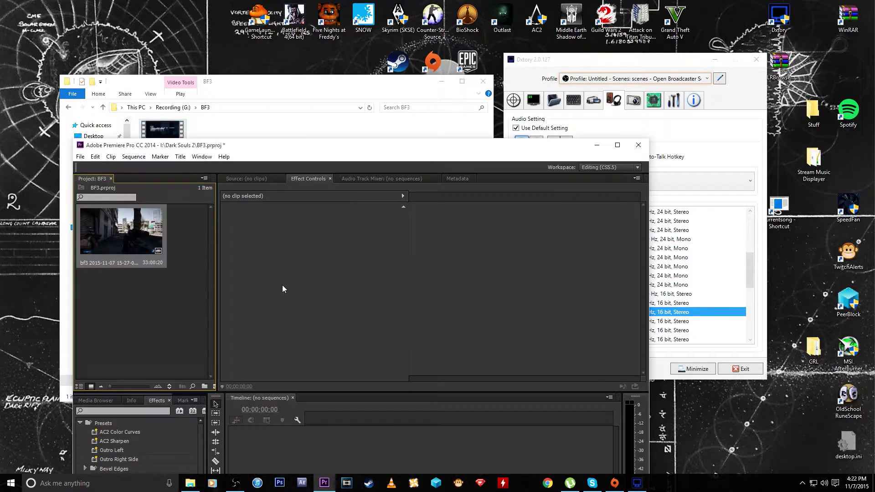
right_click(119, 243)
left_click_drag(324, 151, 472, 105)
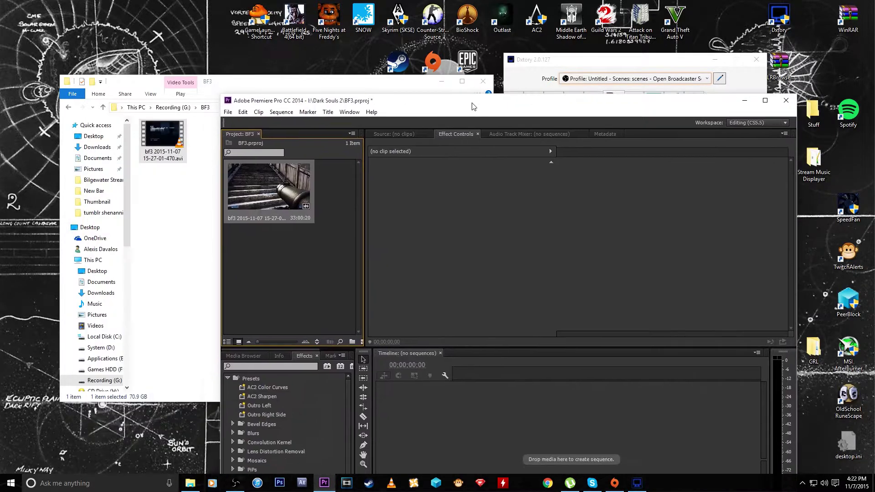
right_click(283, 192)
left_click(506, 281)
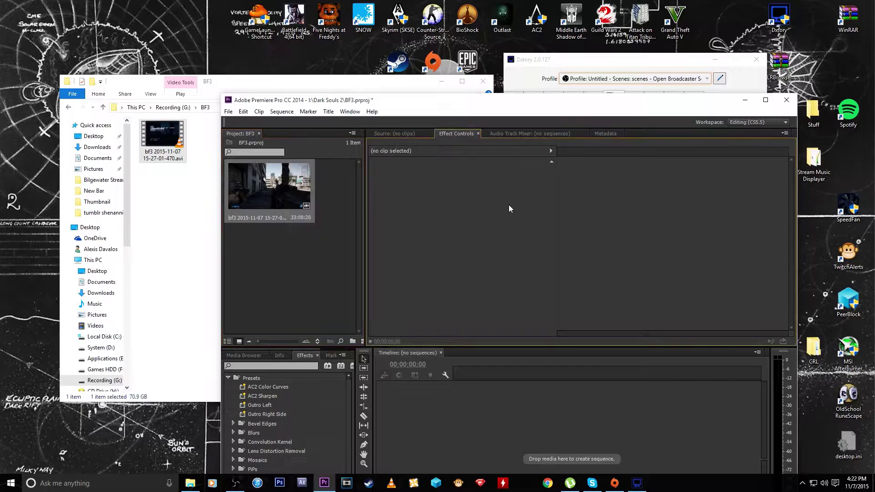
left_click_drag(501, 104, 538, 16)
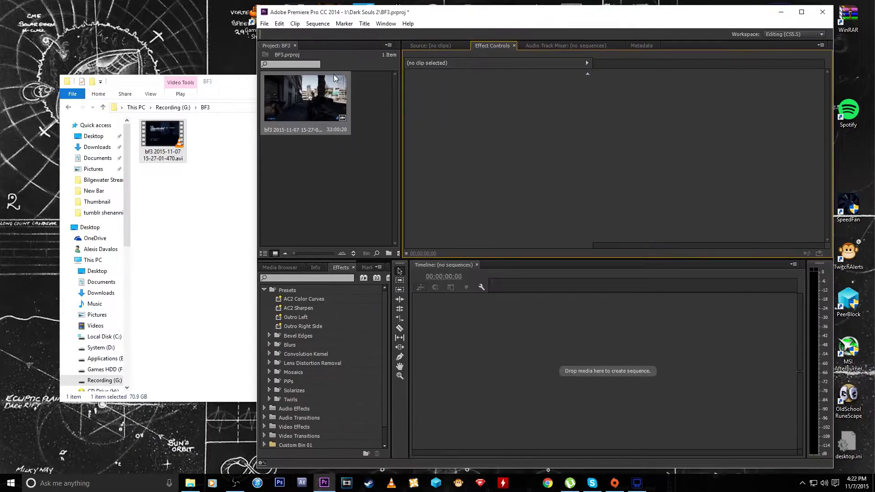
right_click(302, 97)
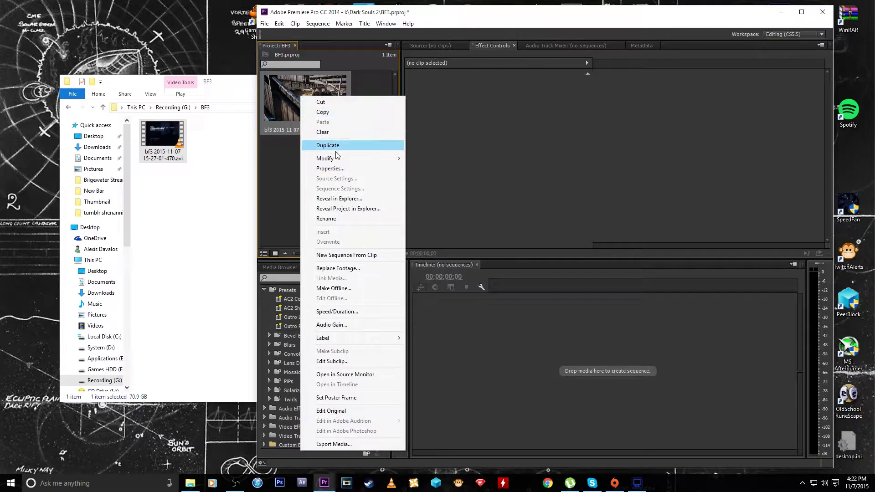
left_click(333, 169)
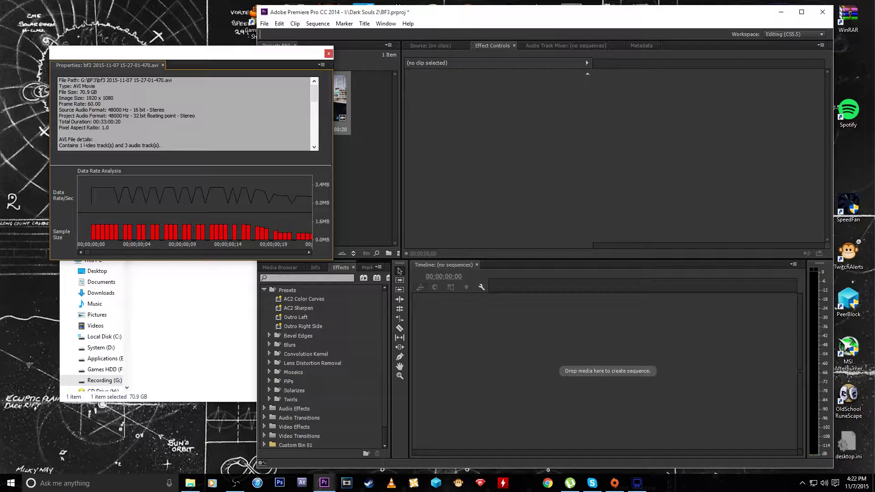
left_click_drag(83, 143, 115, 143)
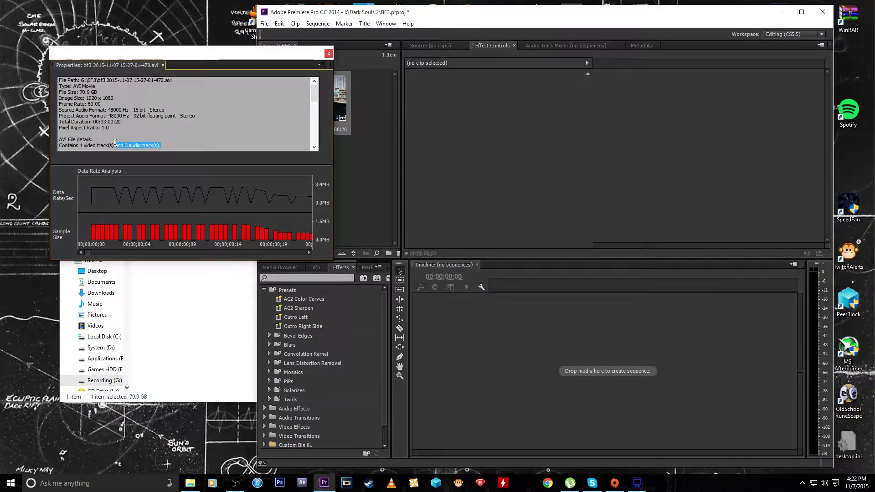
left_click(328, 54)
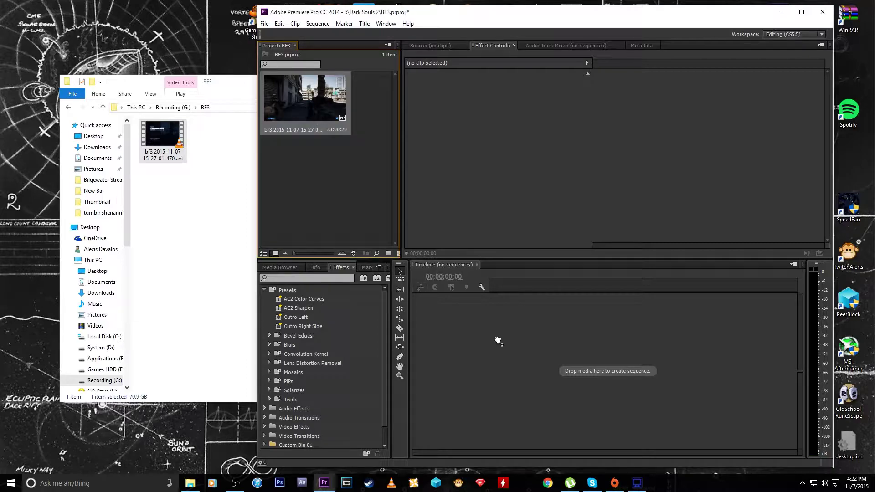
Create a sequence from the bf3 clip in the empty timeline and select its audio portion.
left_click_drag(498, 341, 451, 318)
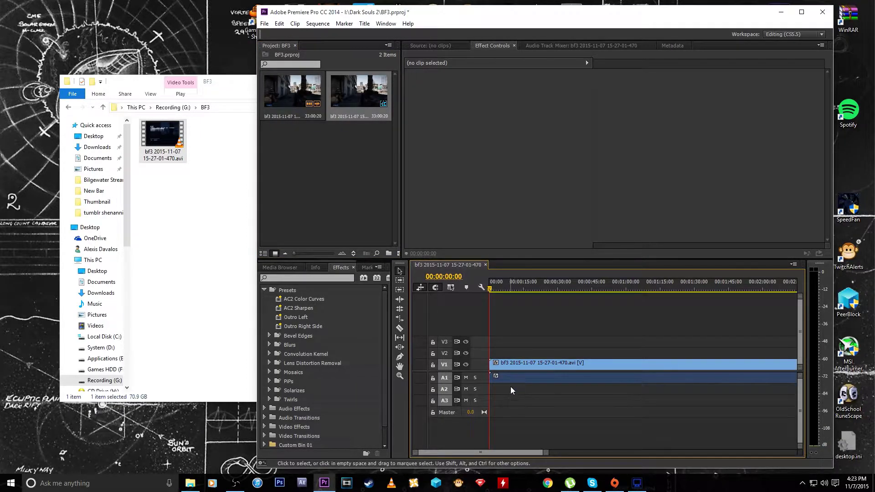
left_click(512, 378)
left_click(553, 288)
left_click(590, 294)
left_click(608, 292)
Check the A1 audio clip's options and play the sequence from about 00:00:06:48.
right_click(516, 382)
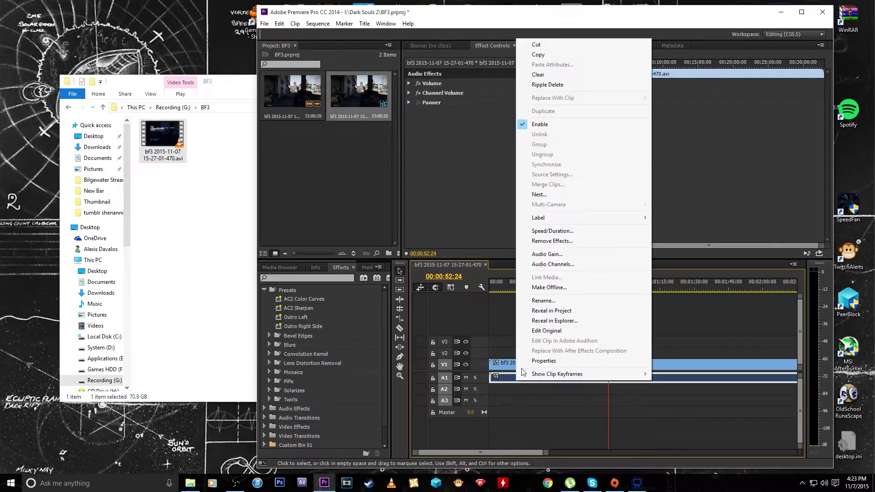
left_click(491, 305)
right_click(510, 375)
left_click(507, 339)
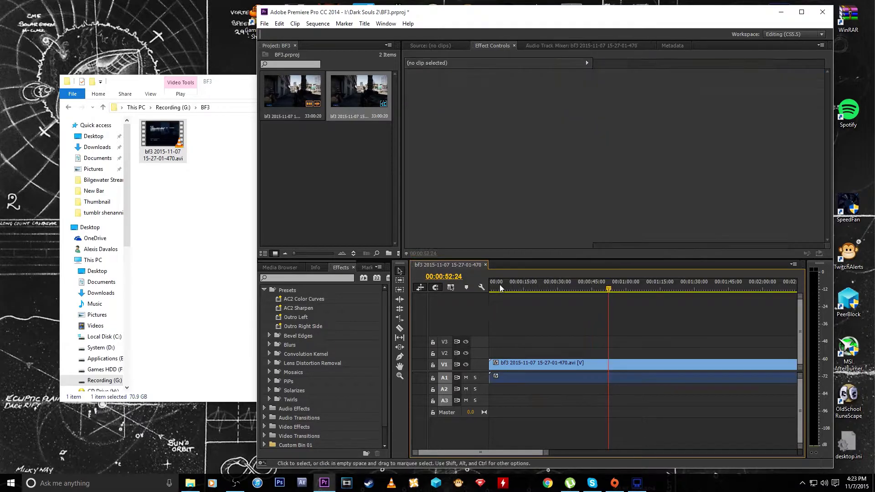
left_click(505, 290)
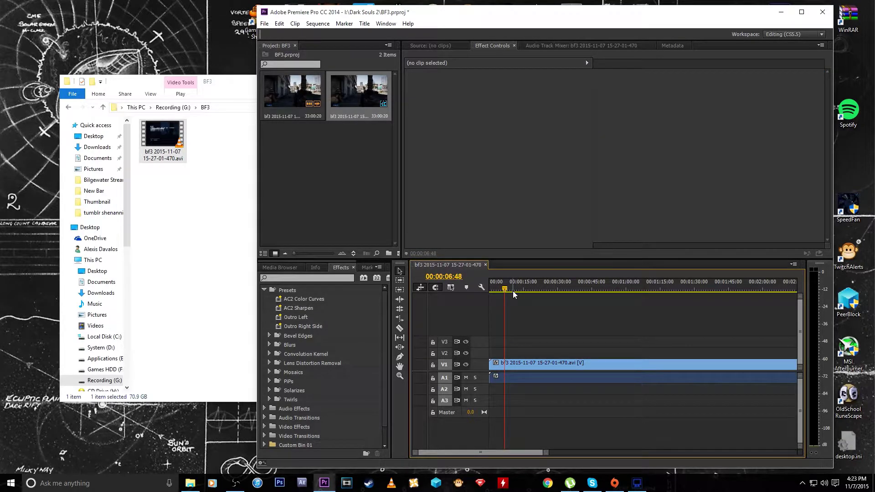
key("space")
Delete the bf3 clip's audio from track A1, keeping the video on V1.
right_click(368, 104)
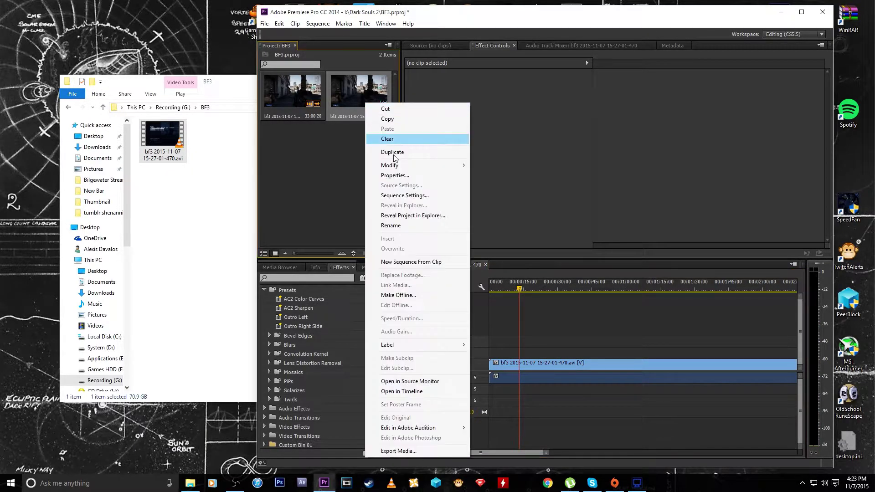
left_click(536, 376)
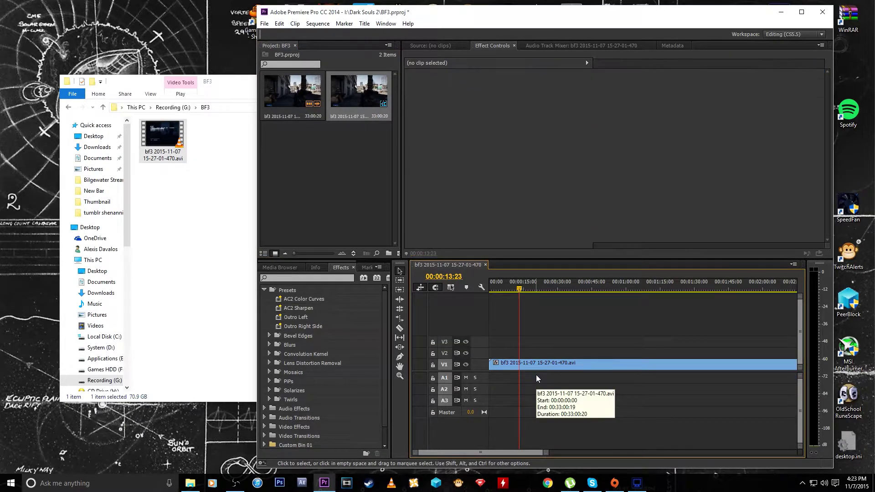
Extract the audio streams from the bf3 AVI file in the BF3 folder and move the progress window aside.
left_click(203, 245)
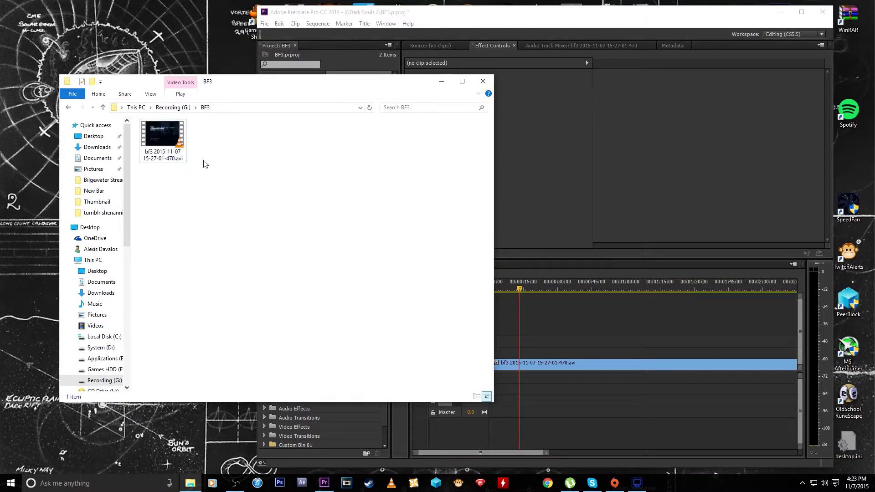
left_click(174, 150)
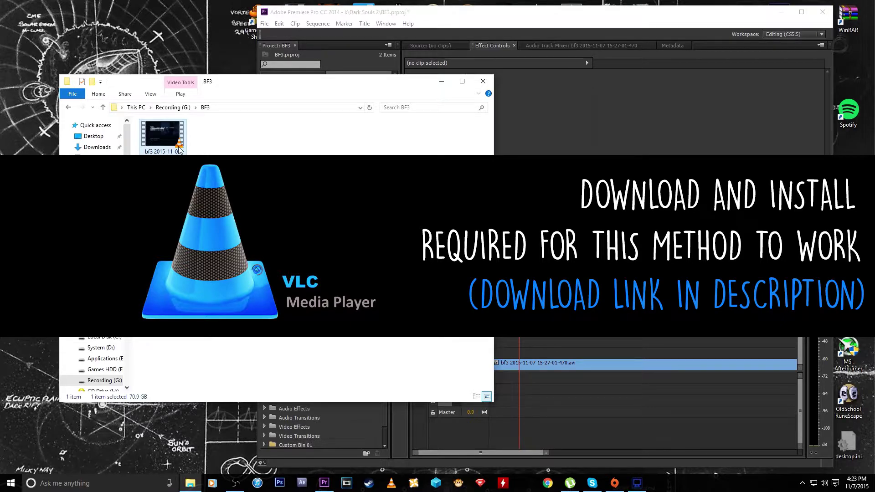
right_click(181, 150)
left_click(245, 138)
left_click(153, 146)
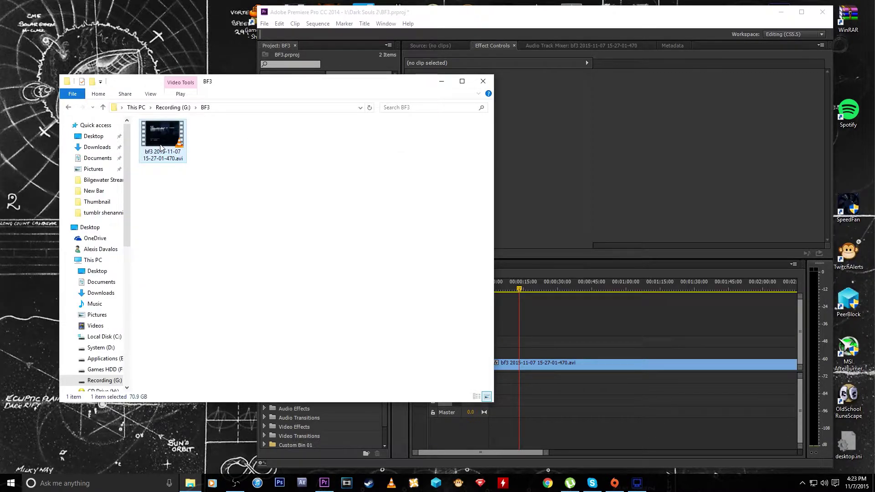
right_click(160, 146)
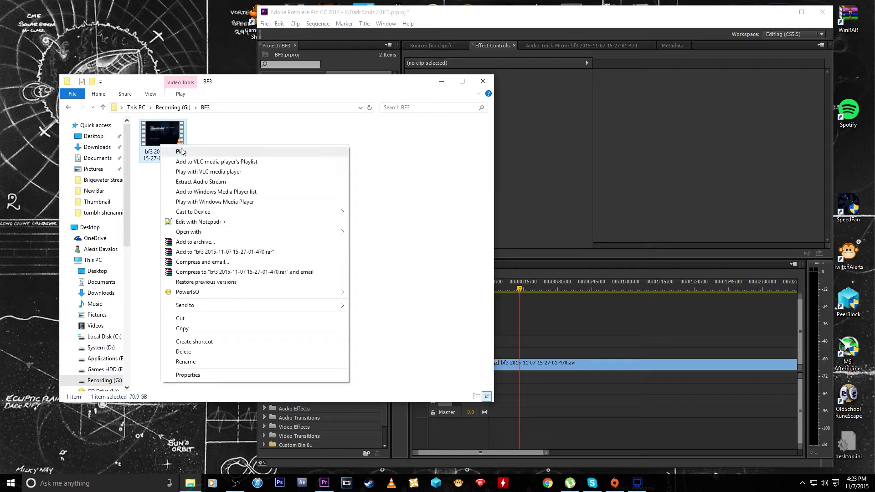
left_click(223, 133)
right_click(155, 138)
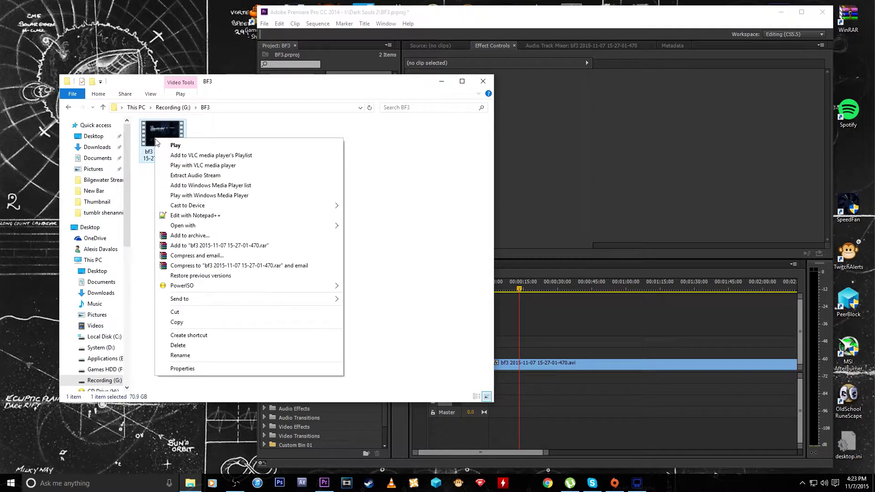
left_click(197, 177)
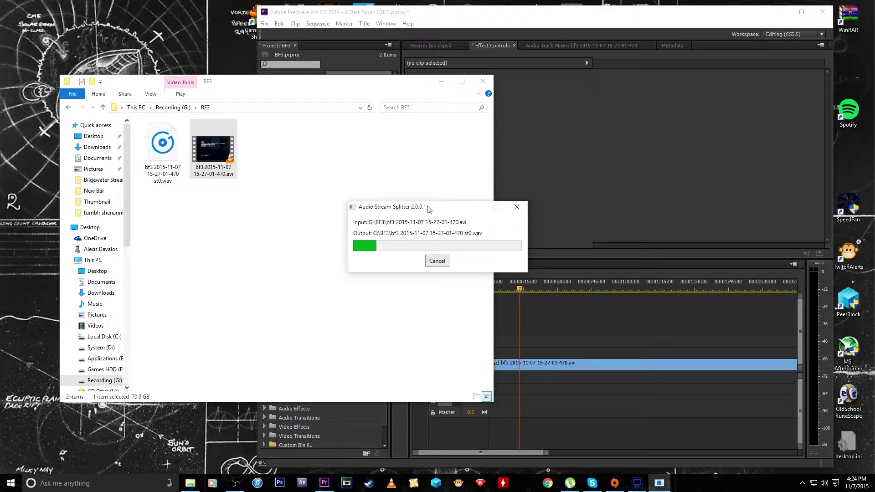
left_click_drag(428, 209, 327, 241)
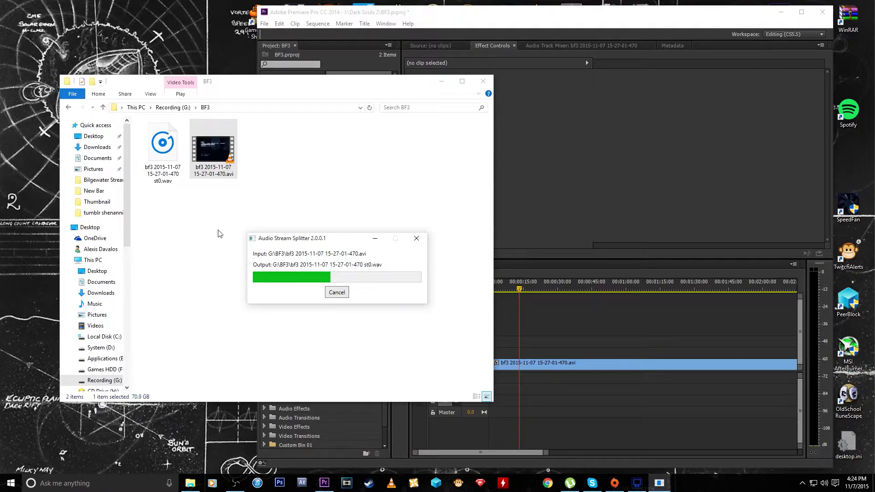
Look up Audacity in the Windows search, then return to the BF3 folder.
left_click(112, 484)
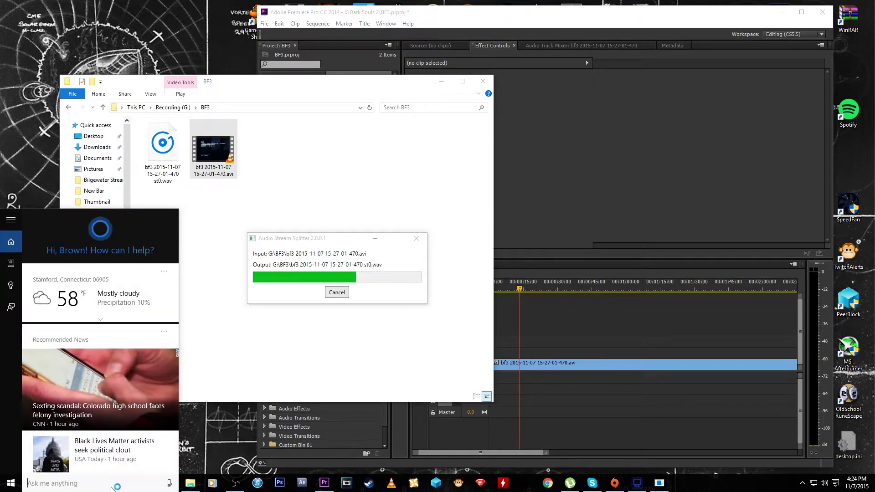
type("auda")
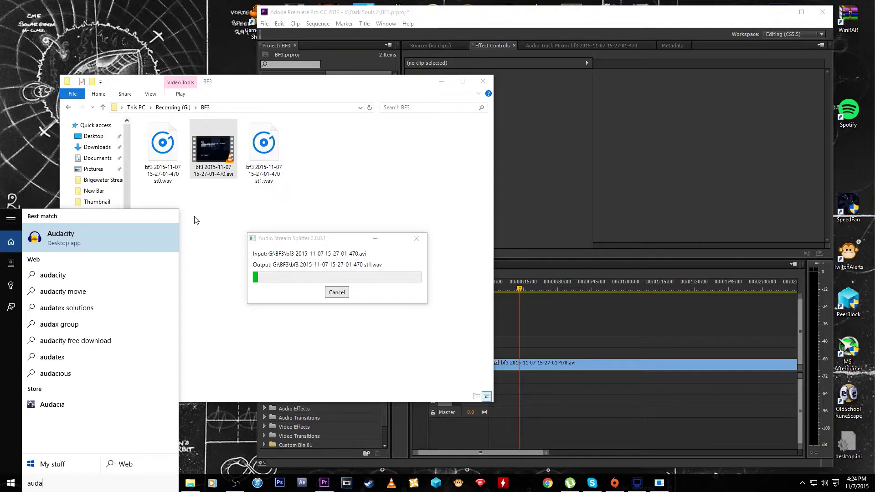
left_click(218, 220)
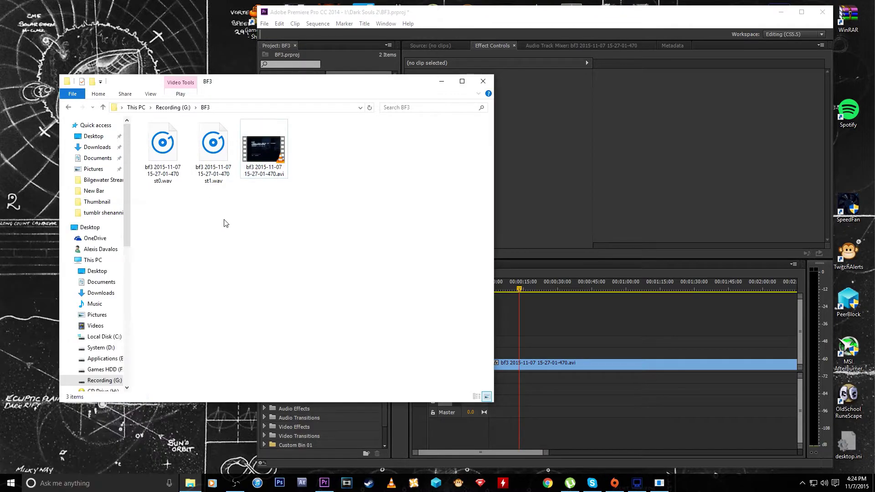
Rearrange the folder and extraction progress windows and select the extracted st2.wav file.
left_click_drag(375, 84, 691, 118)
left_click_drag(333, 245, 241, 202)
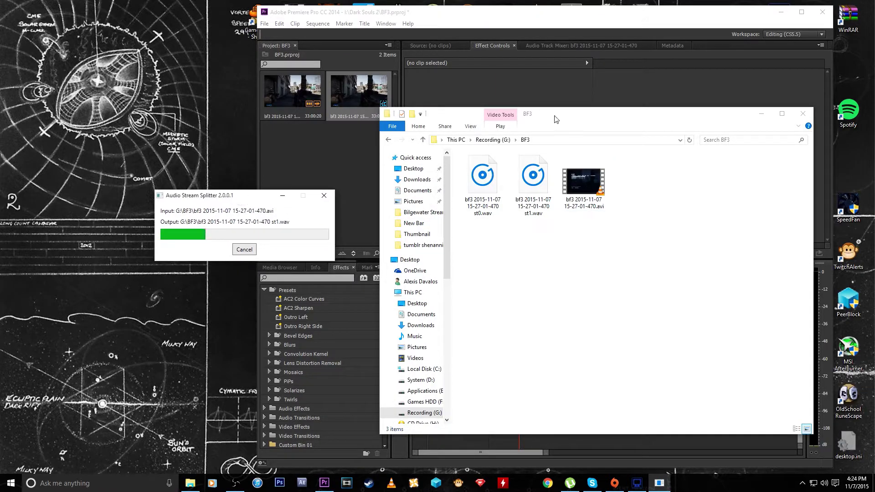
left_click_drag(587, 121, 248, 80)
left_click(238, 144)
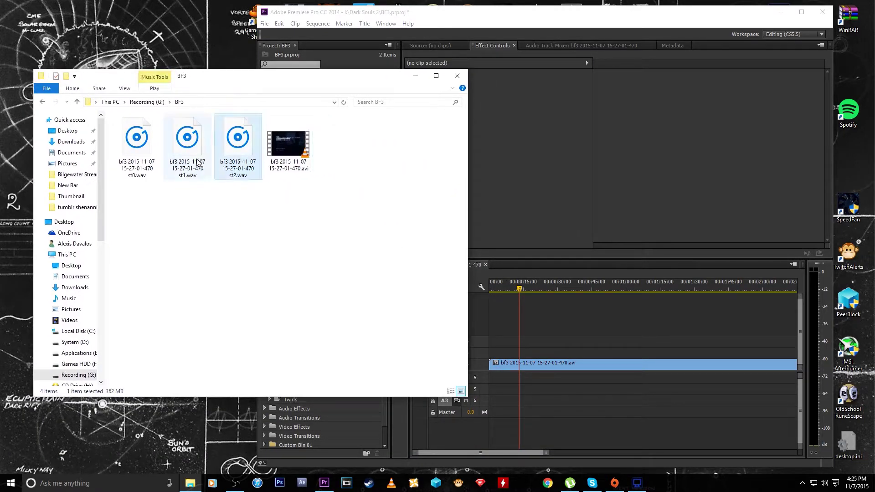
Import the three extracted WAV files, st0, st1 and st2, from the BF3 folder into the Premiere Pro project.
left_click(132, 155, "shift")
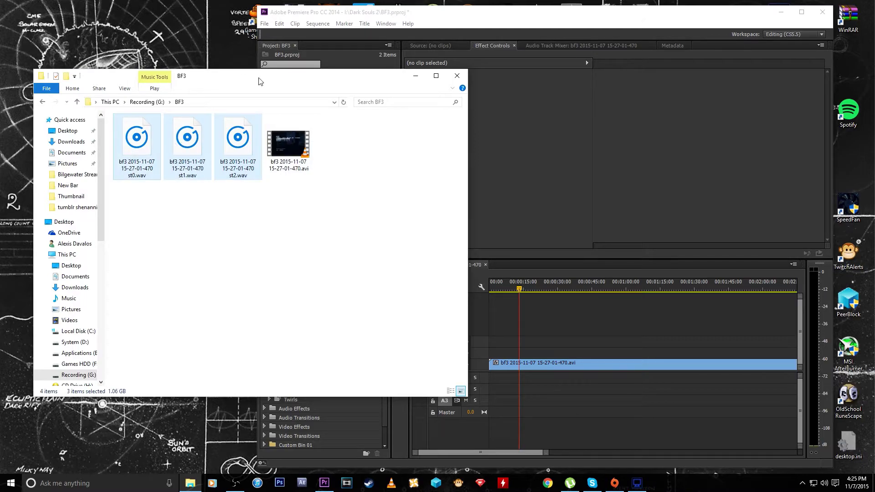
left_click_drag(258, 81, 697, 73)
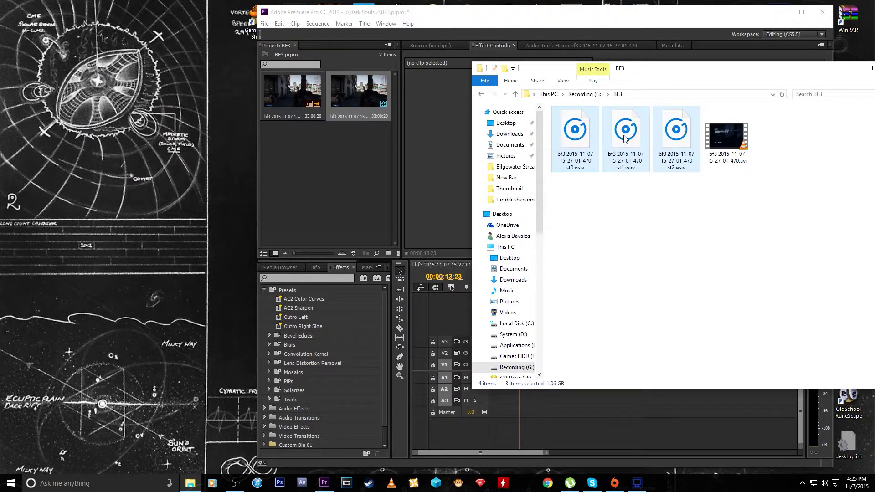
left_click_drag(624, 138, 335, 173)
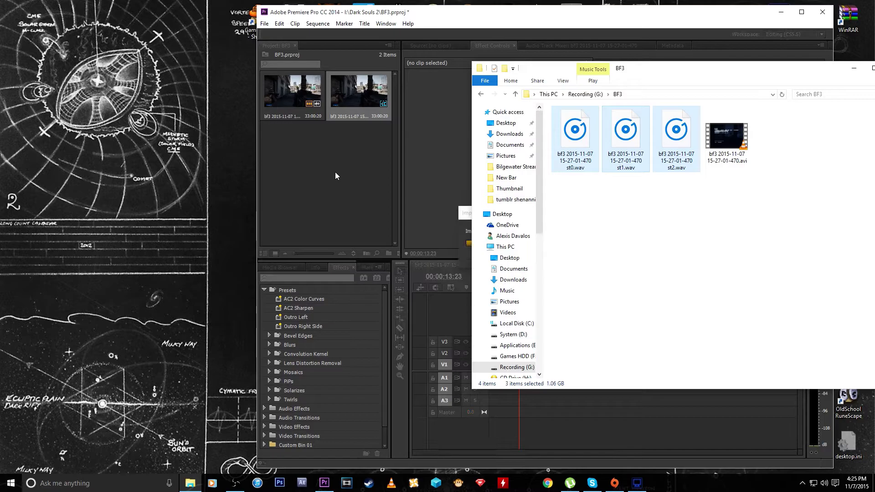
left_click(441, 164)
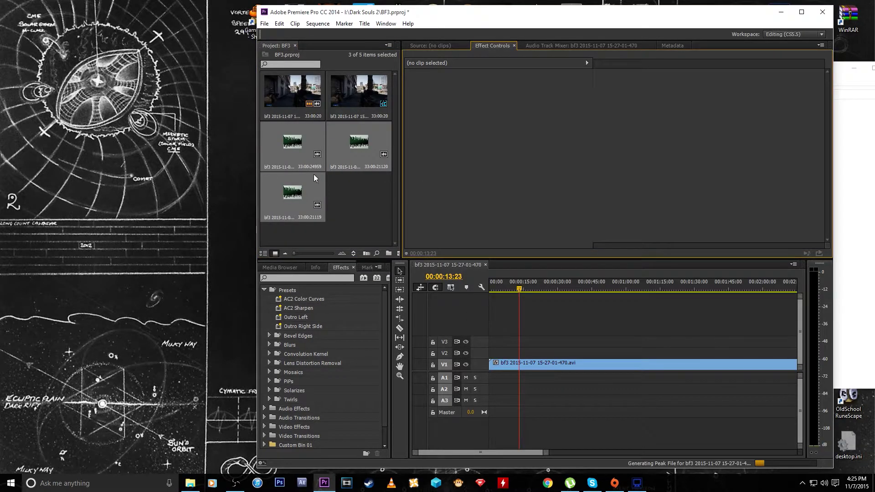
Check the file actions offered for st0.wav in the BF3 folder, move the folder window aside and return to the project.
left_click(862, 124)
left_click(575, 150)
right_click(576, 149)
mouse_move(620, 206)
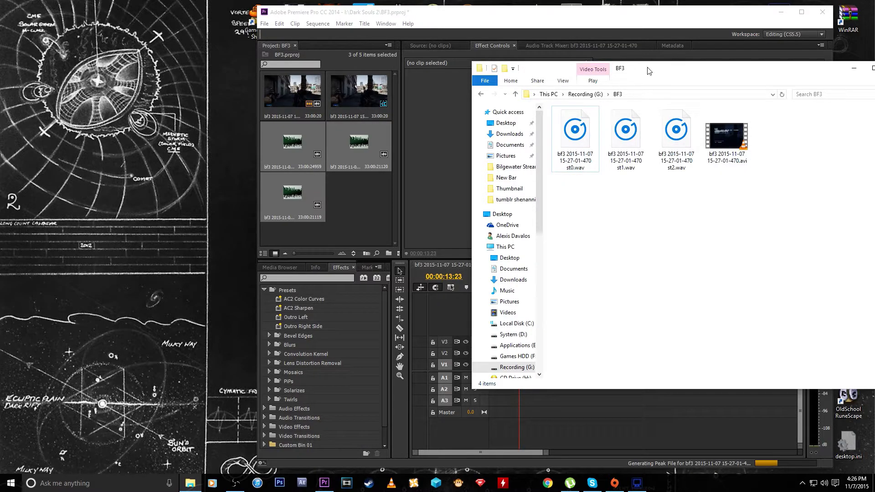
left_click_drag(649, 69, 739, 66)
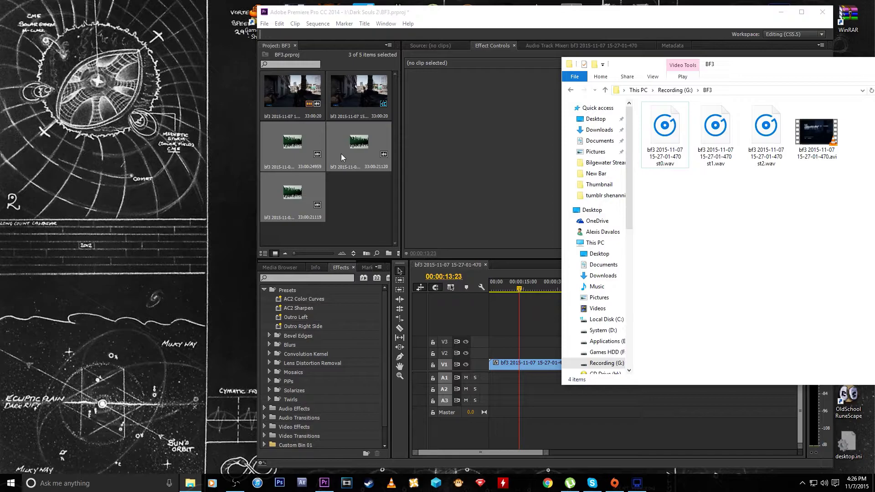
left_click(367, 190)
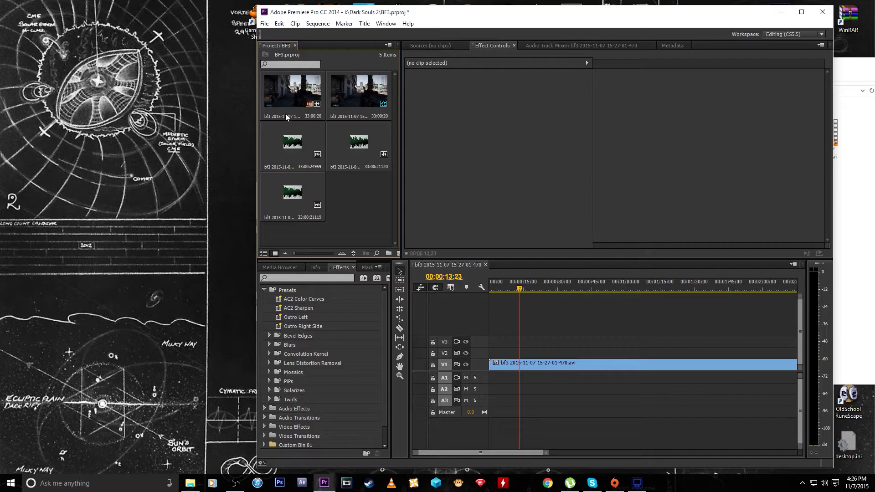
Replace the V1 clip with the bf3 AVI's video only, placed at the start of track V2 with its A2 audio deleted.
left_click(552, 363)
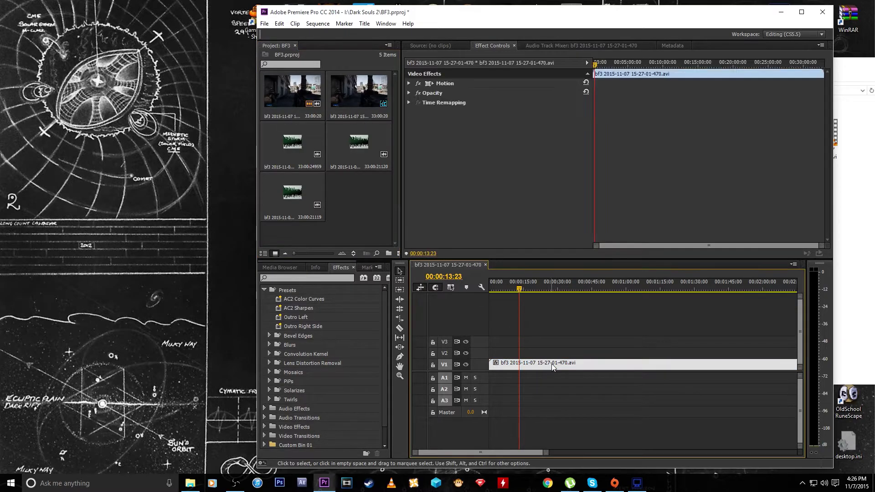
key("Delete")
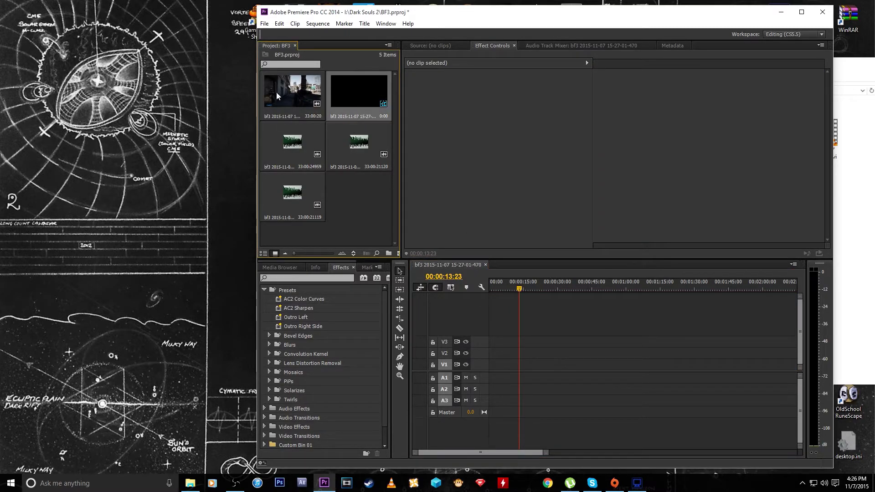
left_click_drag(276, 93, 491, 359)
left_click(502, 390)
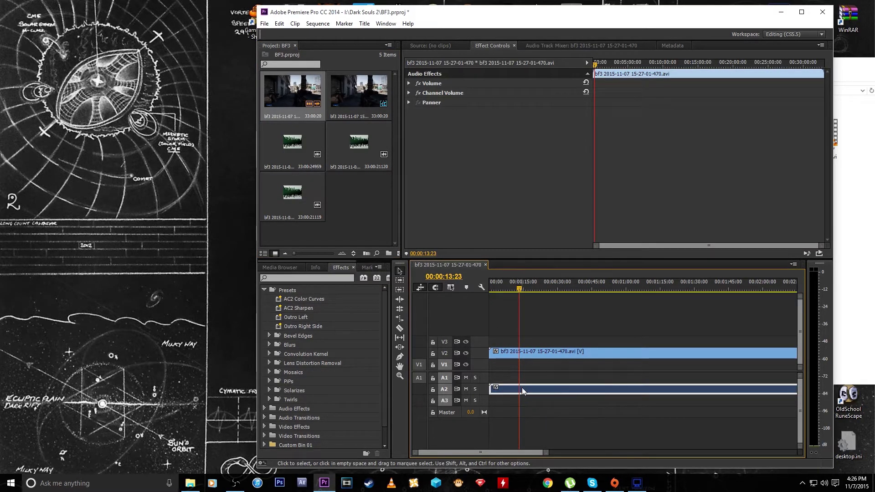
key("Delete")
Place the three imported WAV clips at the start of the sequence on tracks A1, A2 and A3.
left_click_drag(293, 157, 497, 383)
left_click_drag(360, 155, 491, 393)
left_click_drag(293, 191, 492, 400)
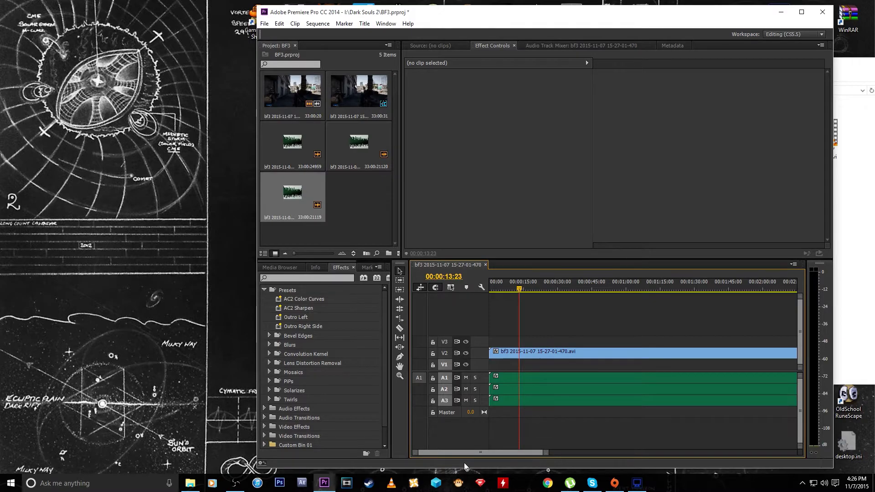
Play a short part of the sequence from 00:00:10:24 to check the audio, and look further along the timeline.
left_click(512, 283)
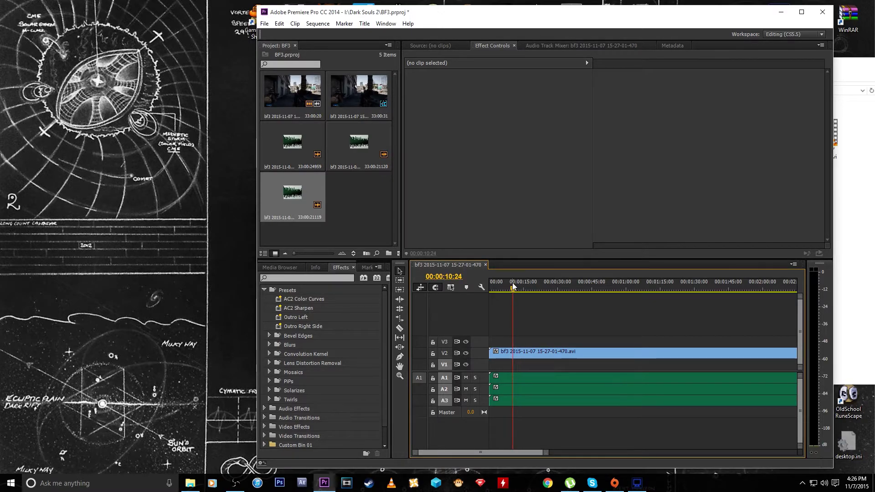
key("space")
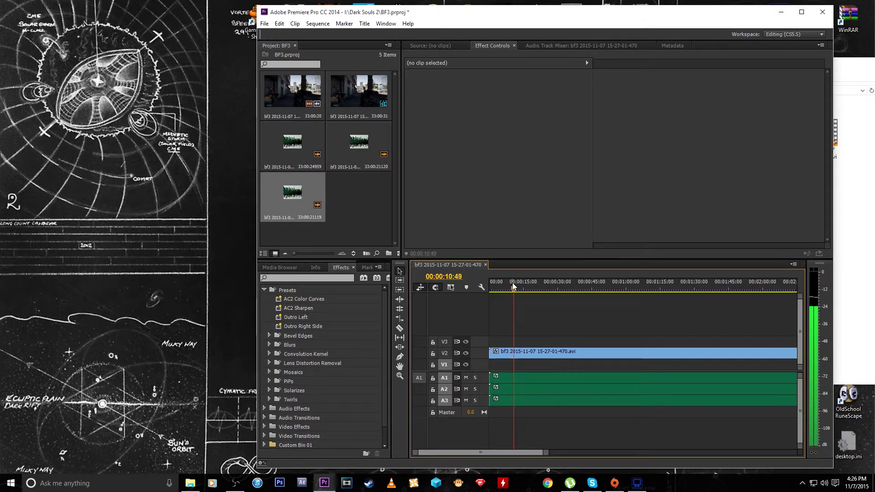
key("space")
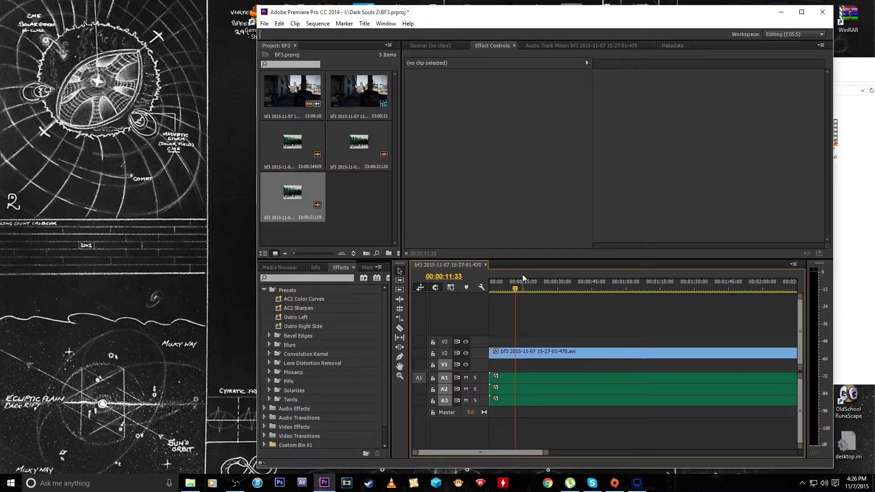
scroll(498, 453, "down", 5)
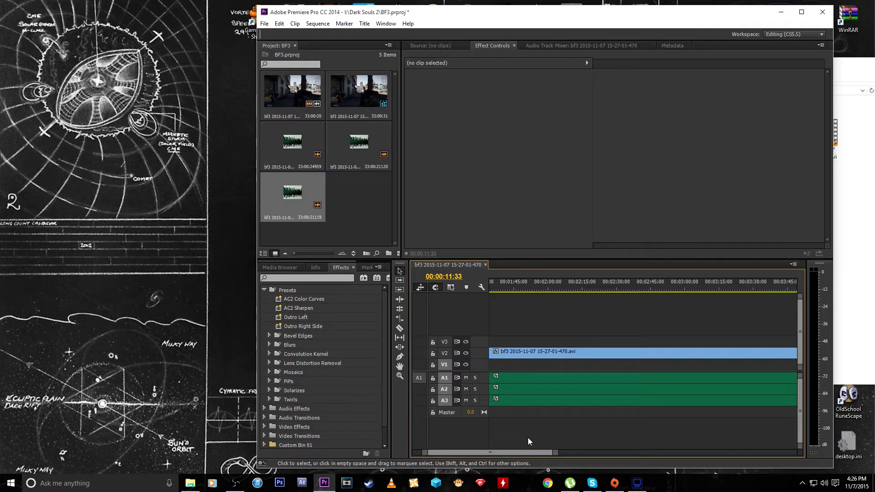
left_click_drag(525, 453, 483, 449)
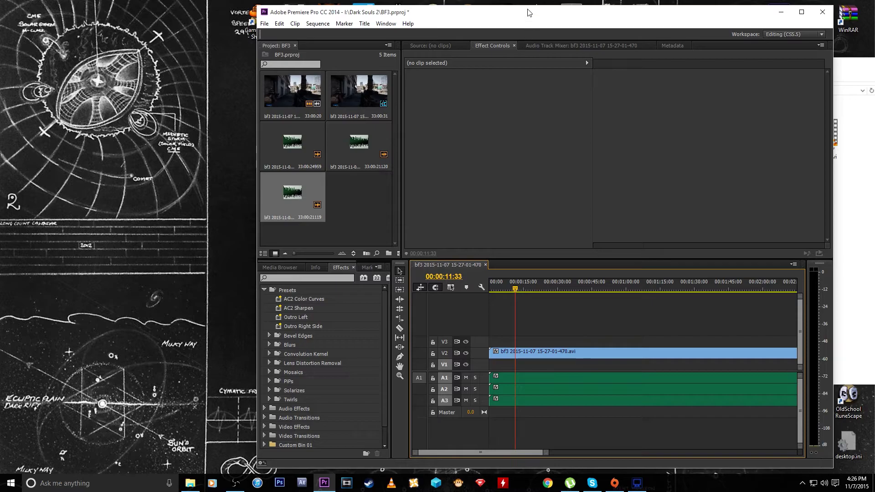
Rearrange the Premiere Pro and BF3 folder windows and review the file actions available for the bf3 AVI without choosing one.
left_click_drag(528, 12, 357, 109)
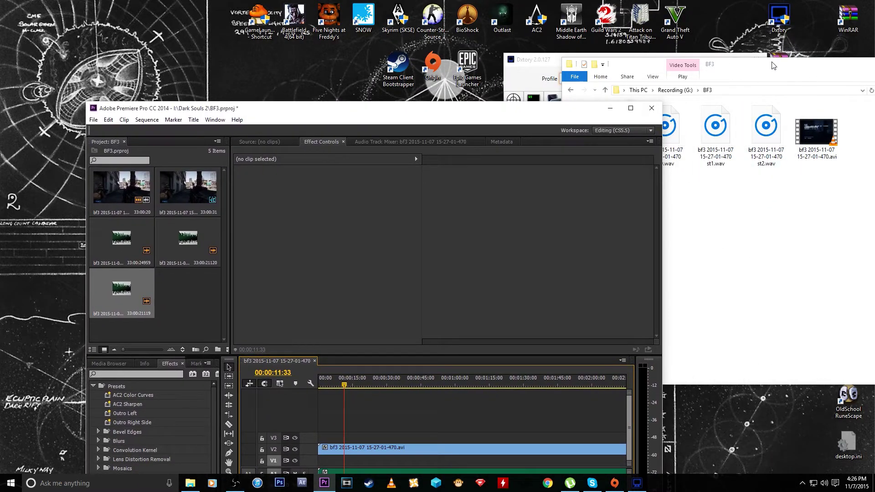
left_click_drag(772, 65, 465, 65)
right_click(489, 144)
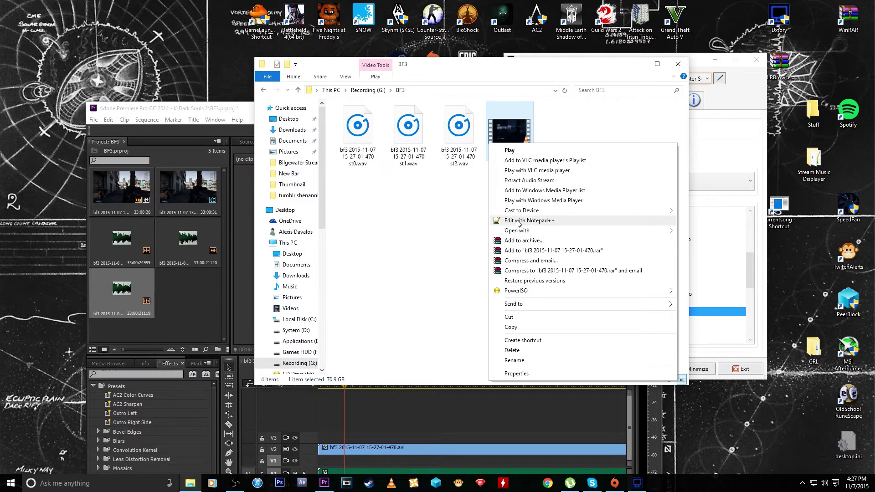
left_click(441, 65)
left_click_drag(567, 58, 596, 165)
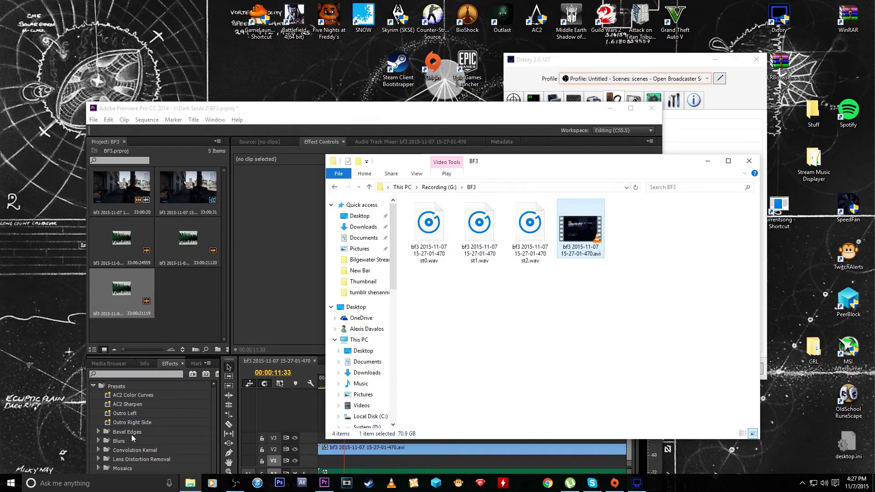